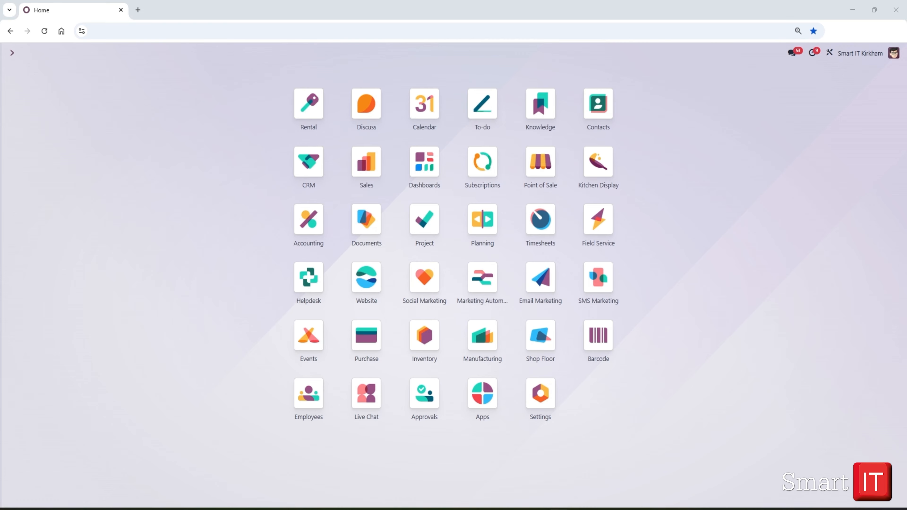
Open the Planning app's settings and check the Project Planning option
click(207, 126)
text(p)
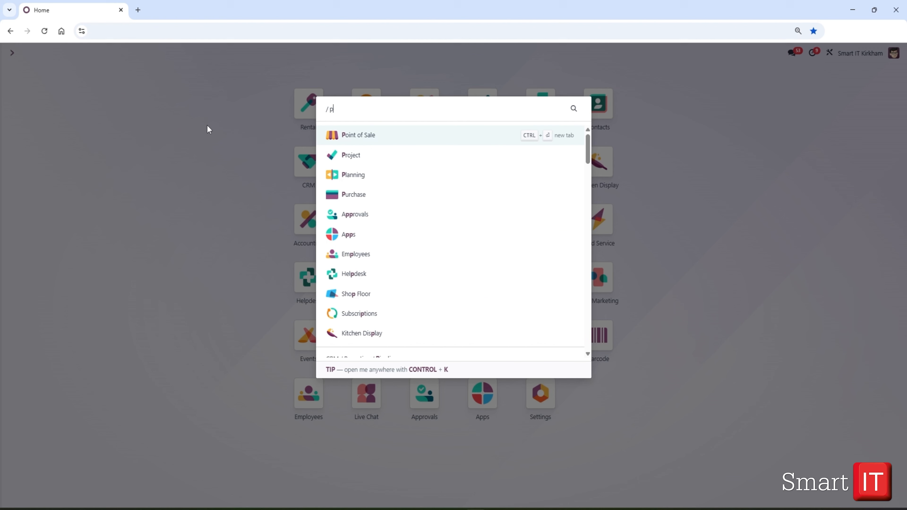
text(la)
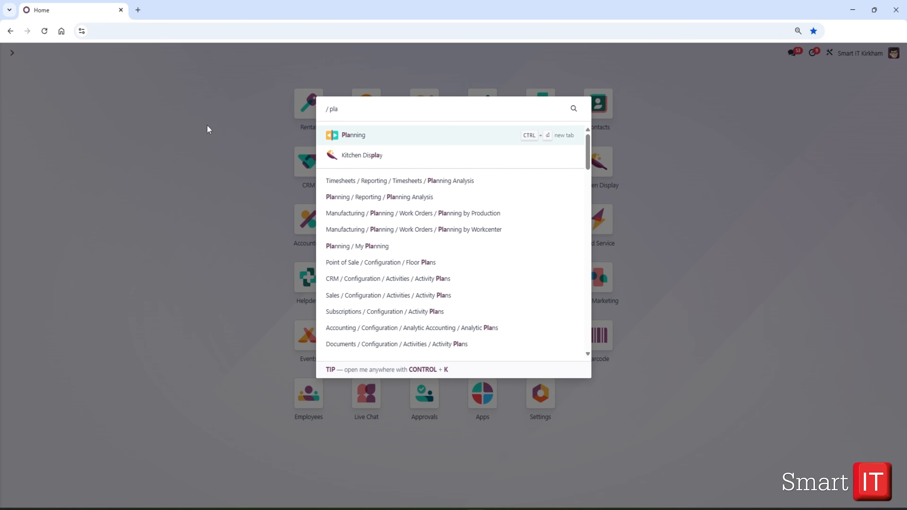
click(354, 136)
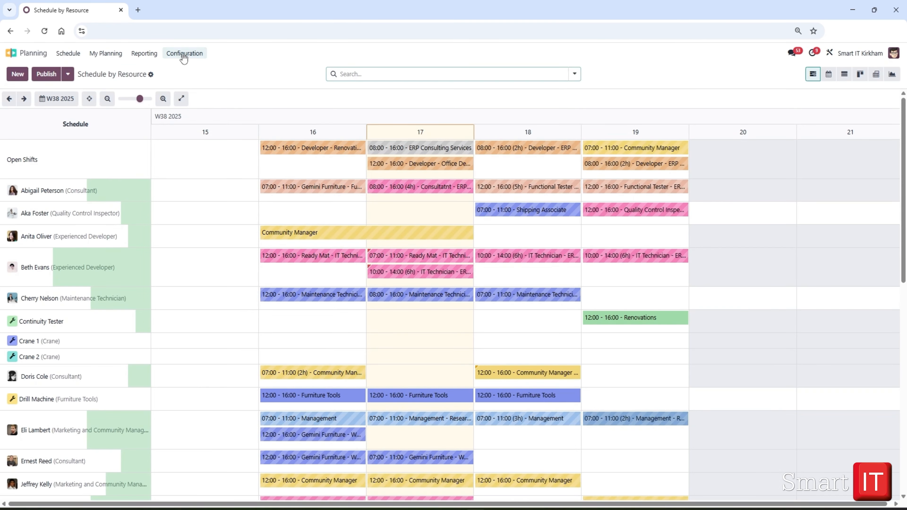
click(186, 53)
click(199, 75)
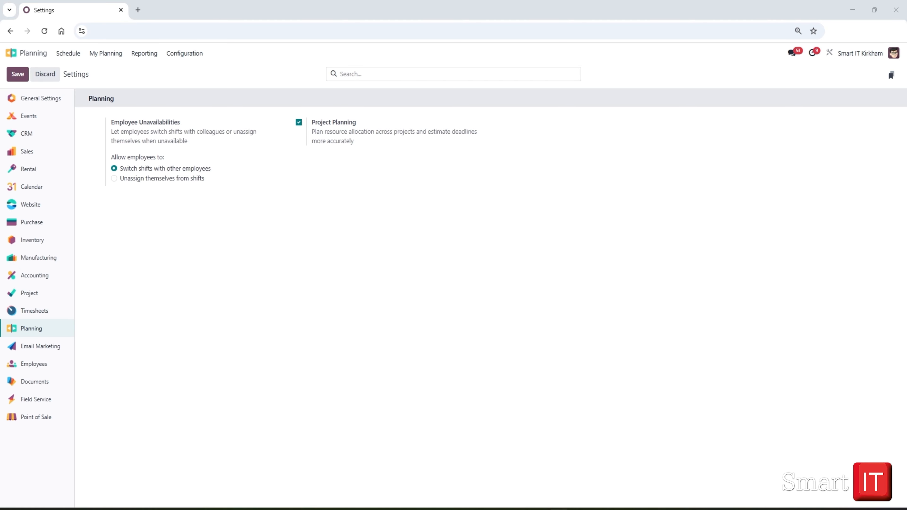
Switch to the Project app, open the ERP Consulting Services project's configuration and review its task, time, invoicing and document settings
click(35, 54)
text(pro)
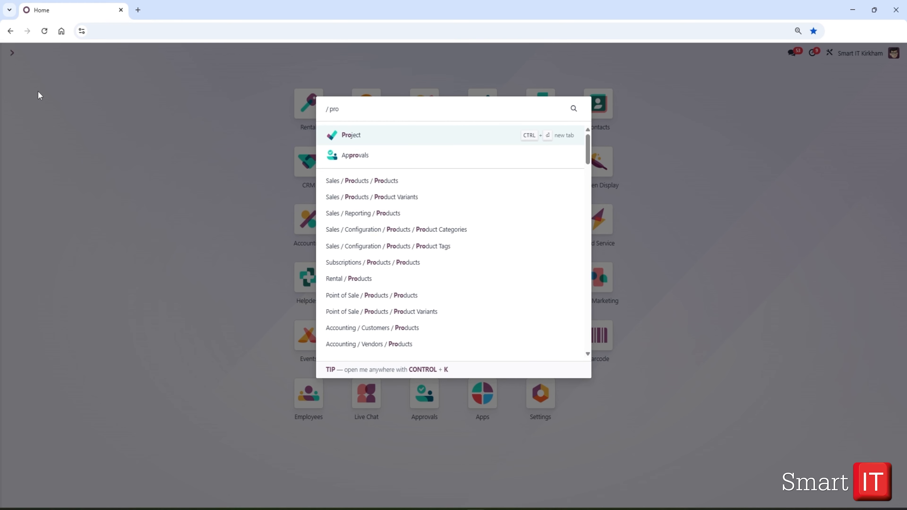
click(350, 139)
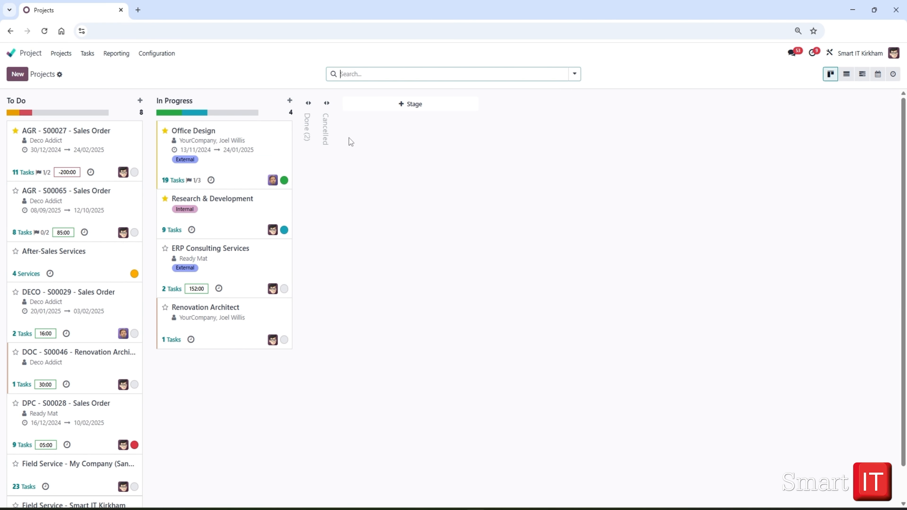
mouse_move(286, 135)
click(287, 248)
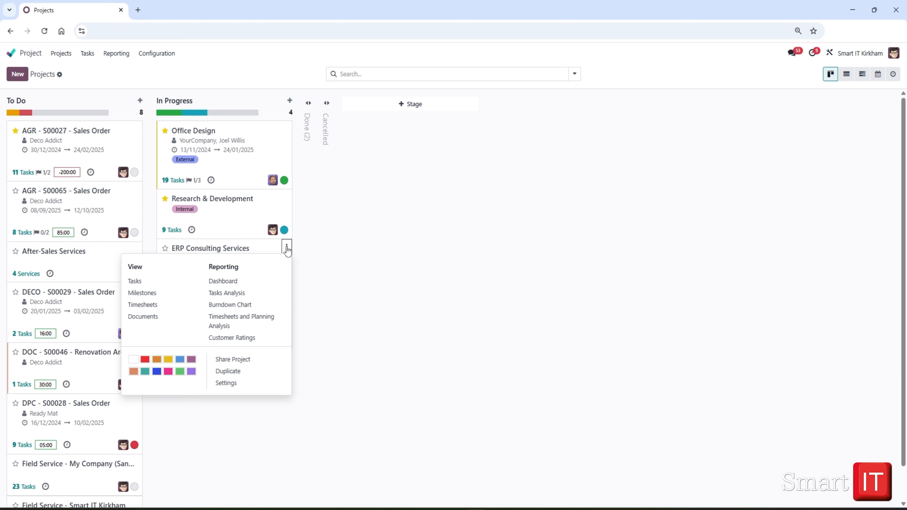
click(228, 384)
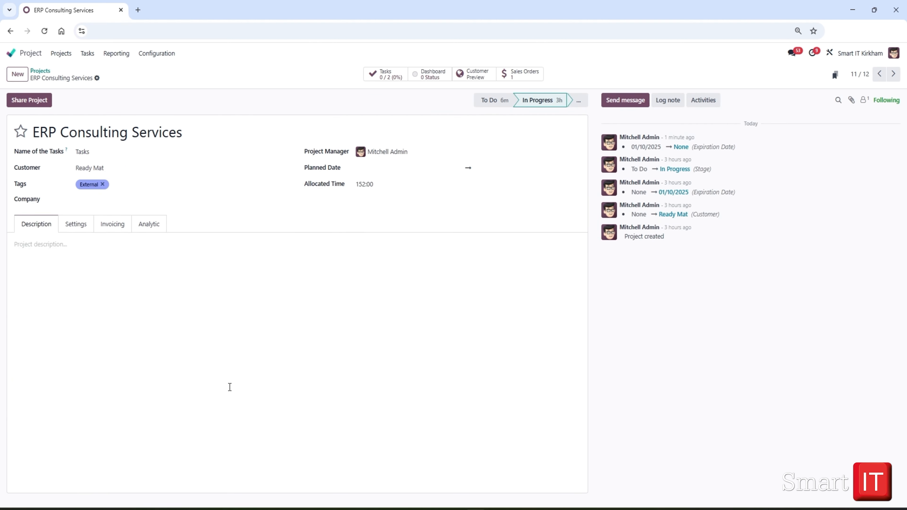
click(71, 227)
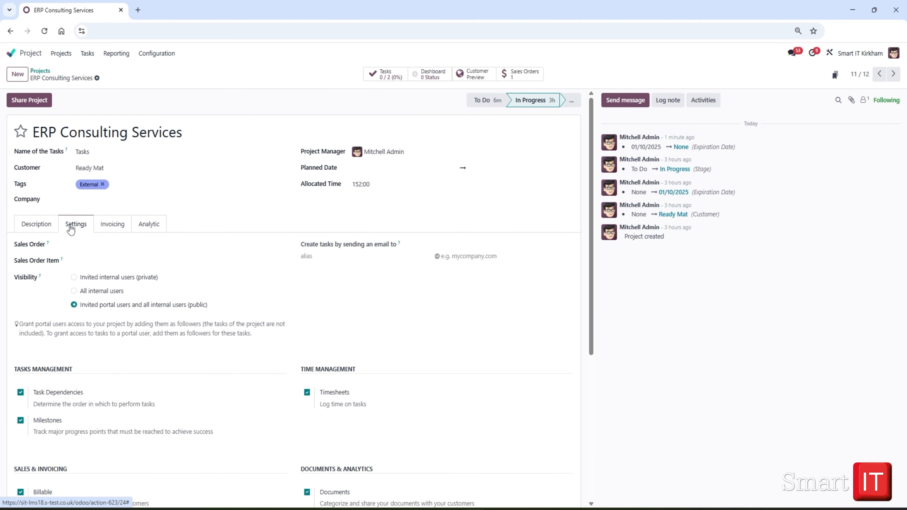
scroll(199, 448, down, 4)
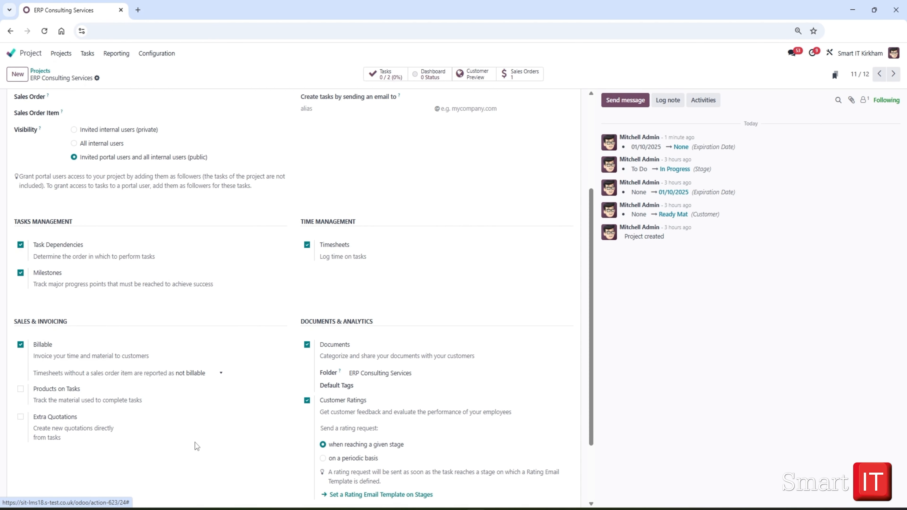
Set the ERP Consulting Services project's planned date from 17/09/2025 to 01/10/2025 and save the project
scroll(502, 286, up, 4)
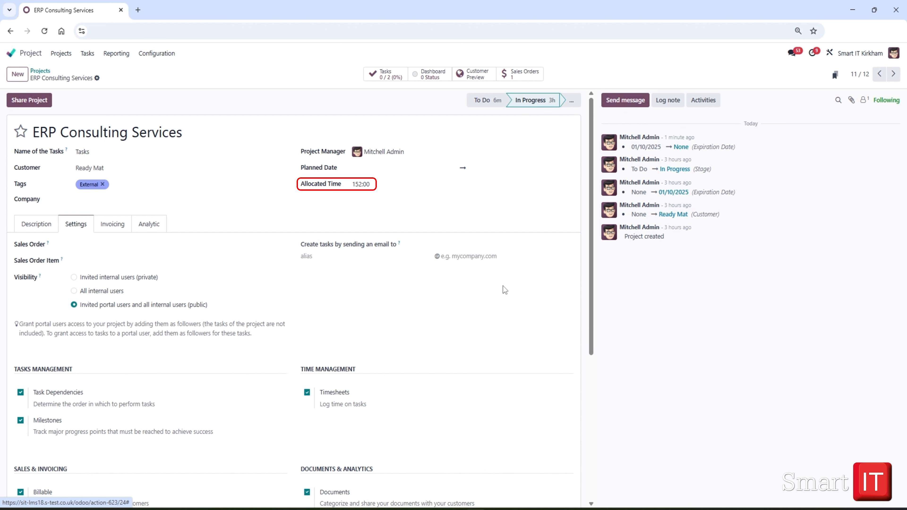
click(360, 168)
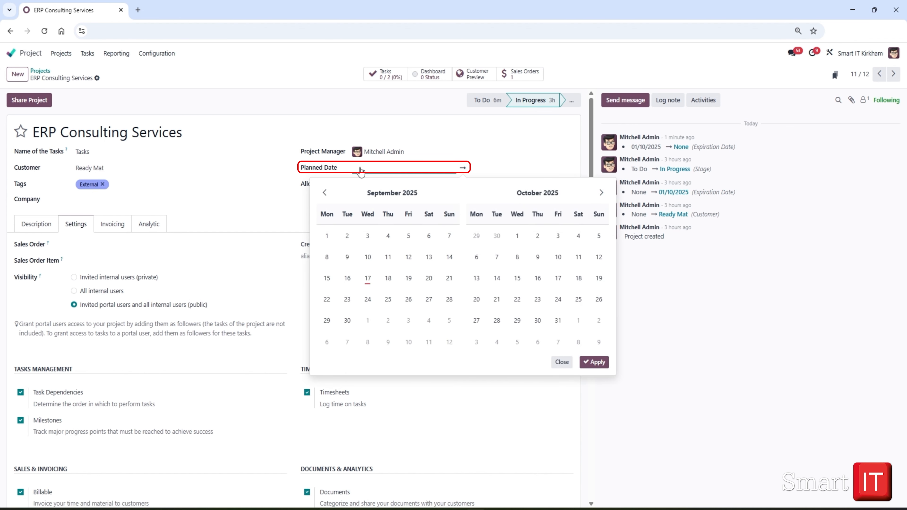
click(367, 277)
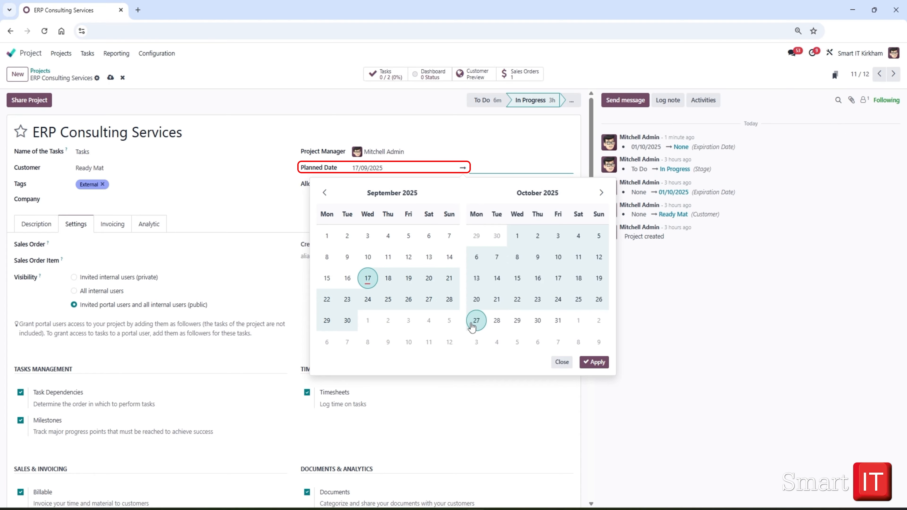
click(368, 319)
click(594, 361)
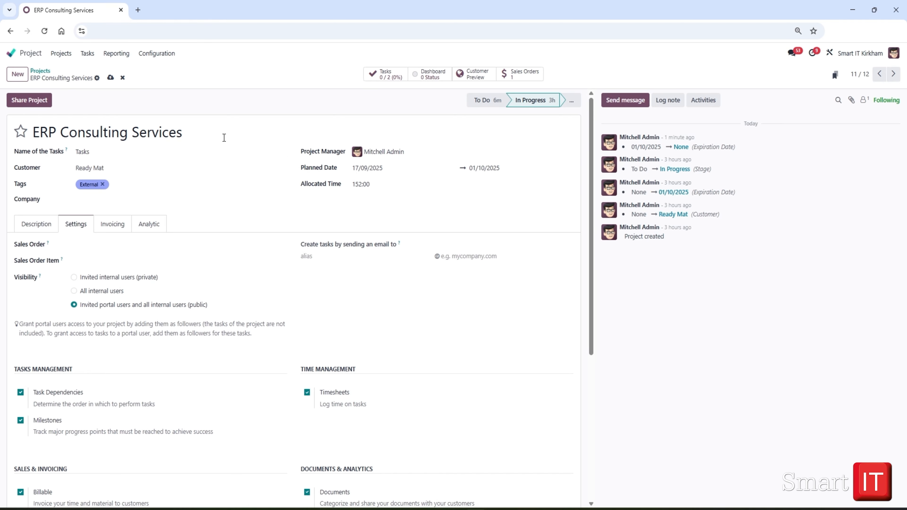
click(111, 78)
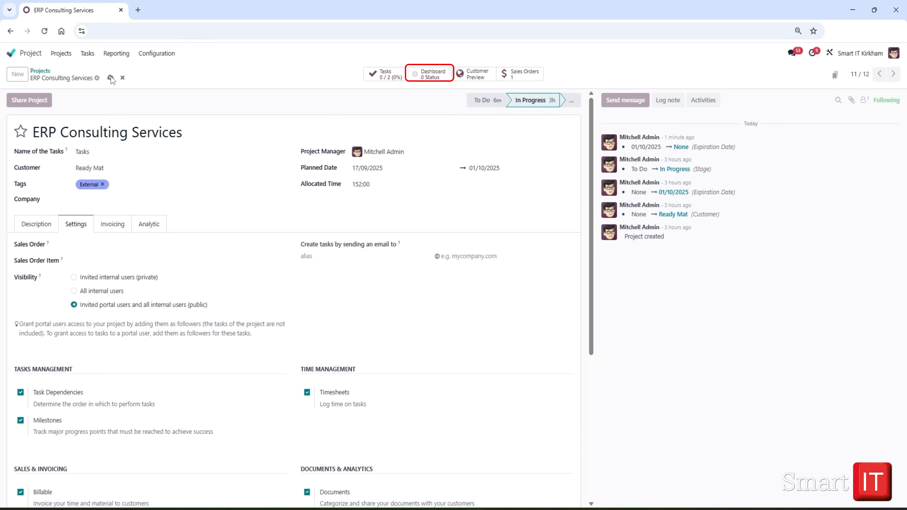
Open the planned shifts from the project's dashboard and set the schedule range from 17/09/2025 to 01/10/2025
click(434, 75)
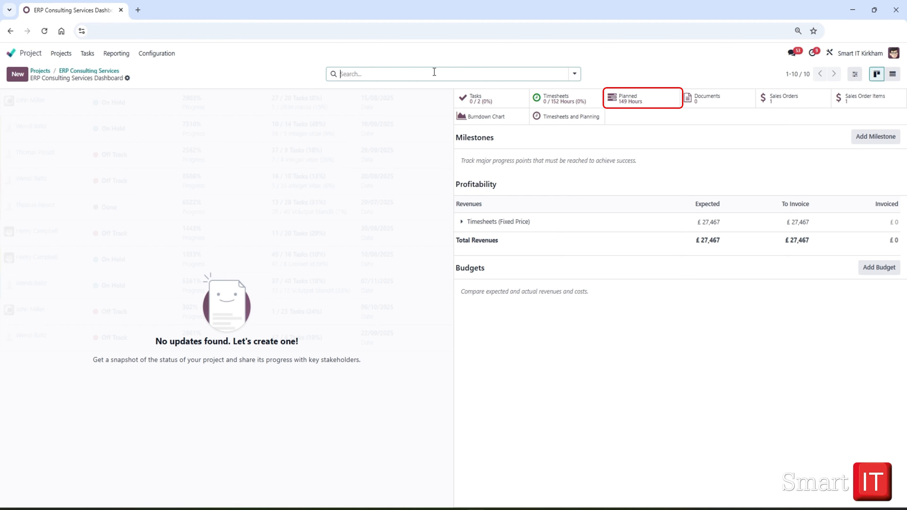
click(632, 104)
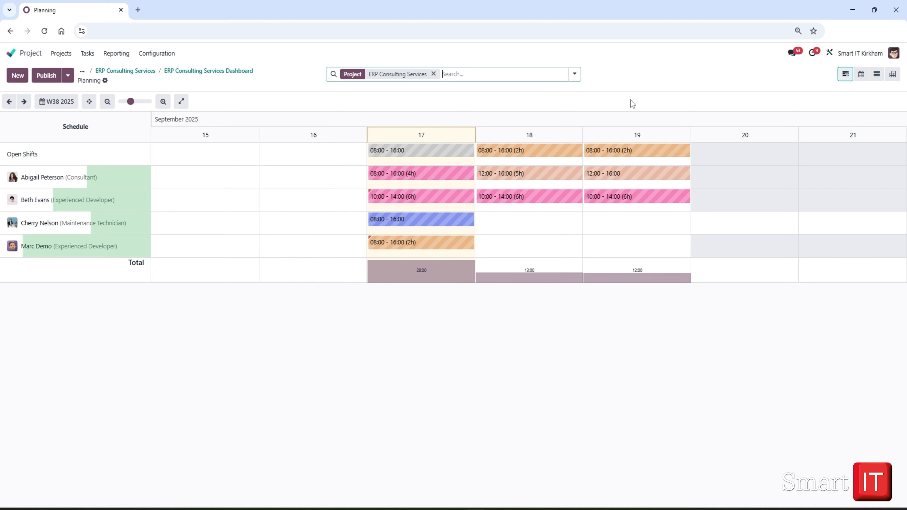
click(48, 103)
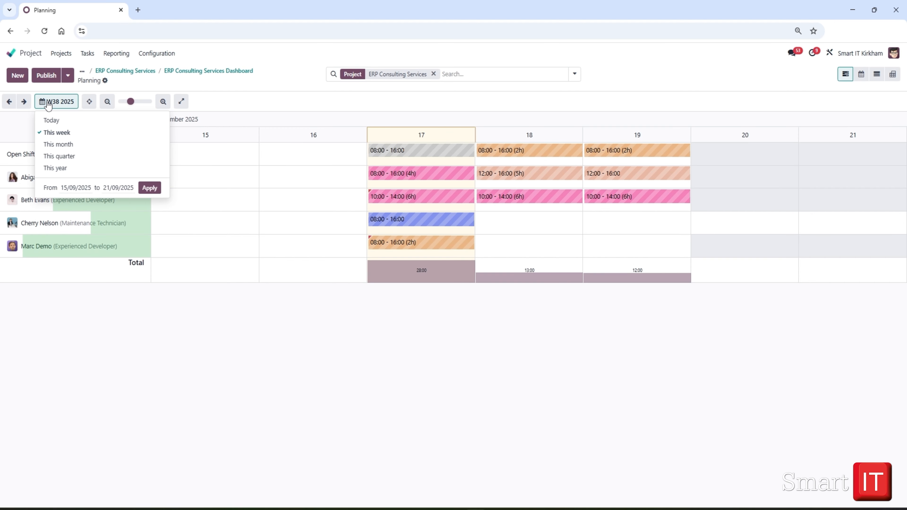
click(71, 187)
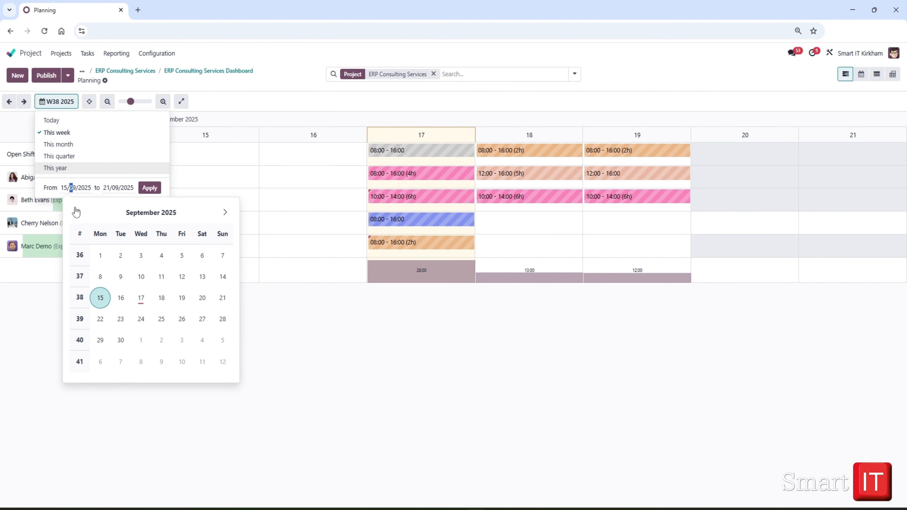
click(225, 212)
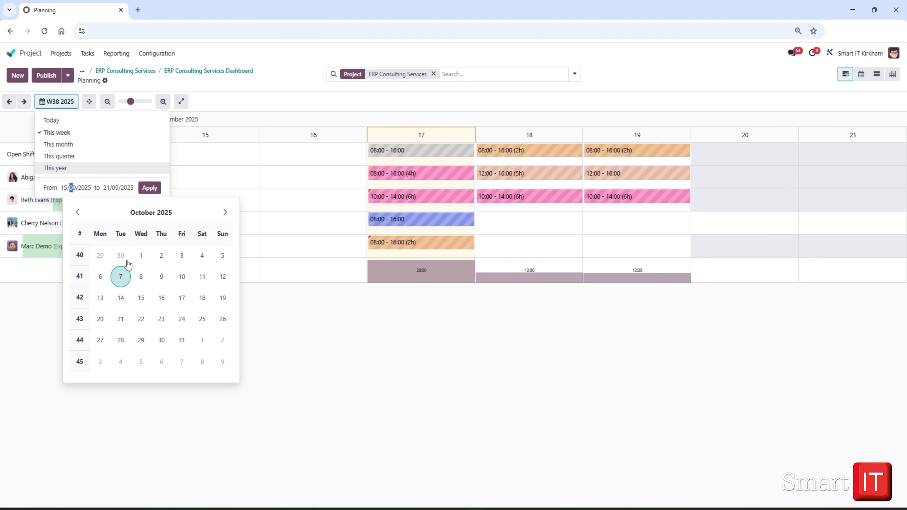
click(78, 213)
click(141, 297)
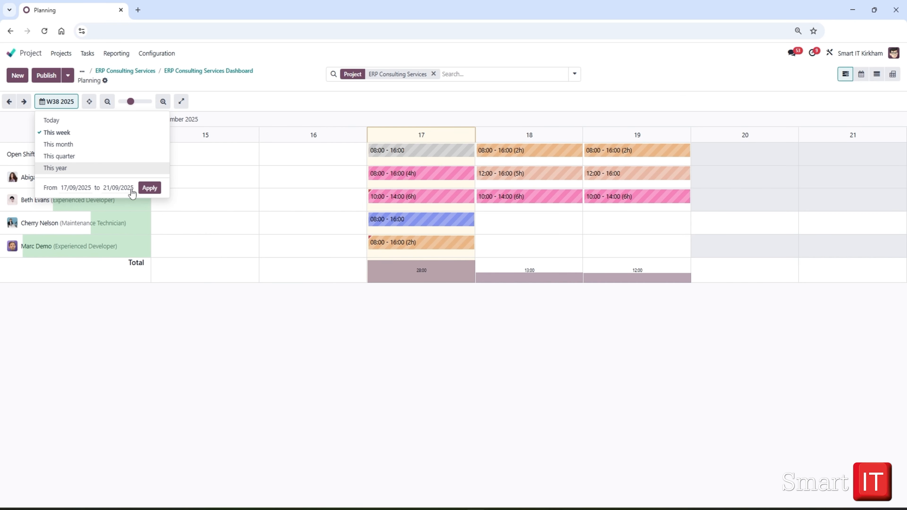
click(118, 191)
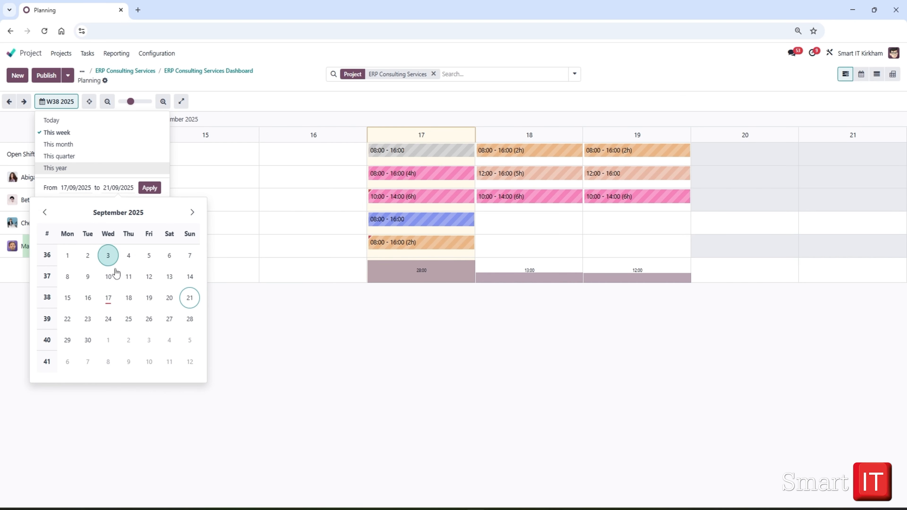
click(111, 337)
click(150, 187)
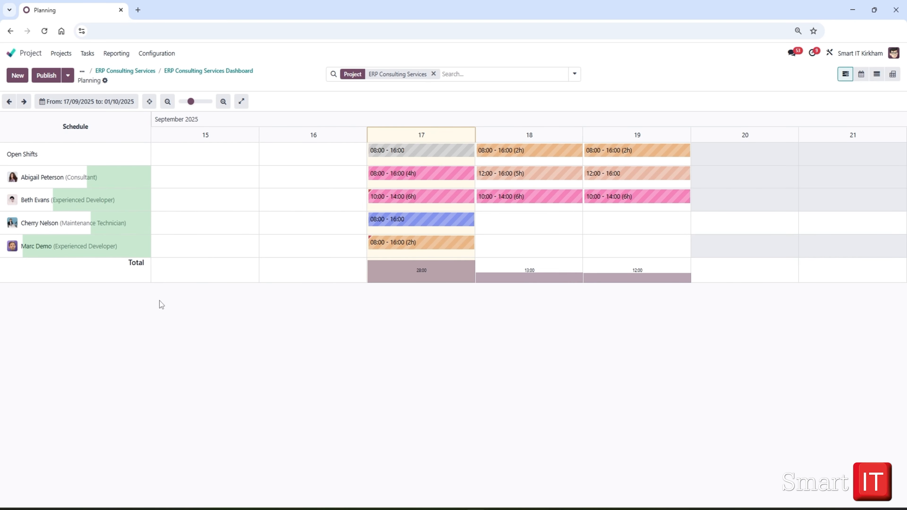
Start a new shift for the consultant not yet on the schedule and assign the Community Manager role
click(15, 76)
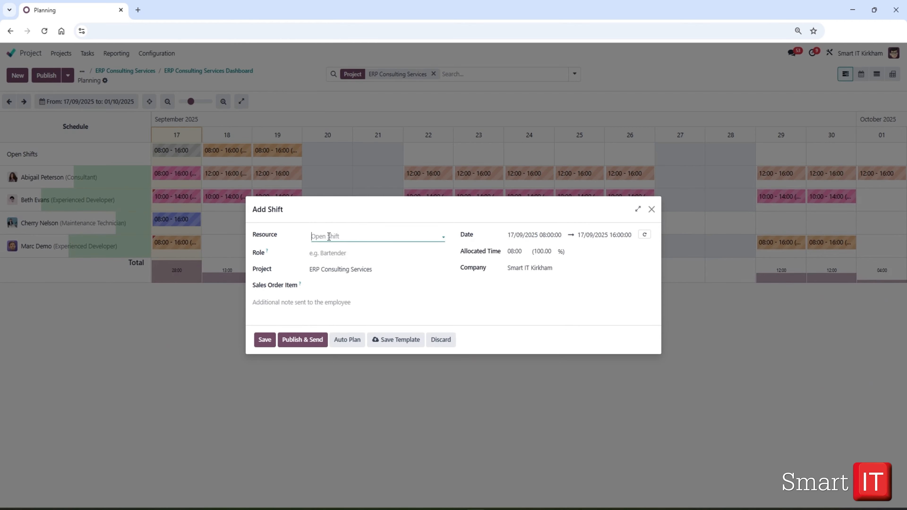
click(327, 236)
text(dori)
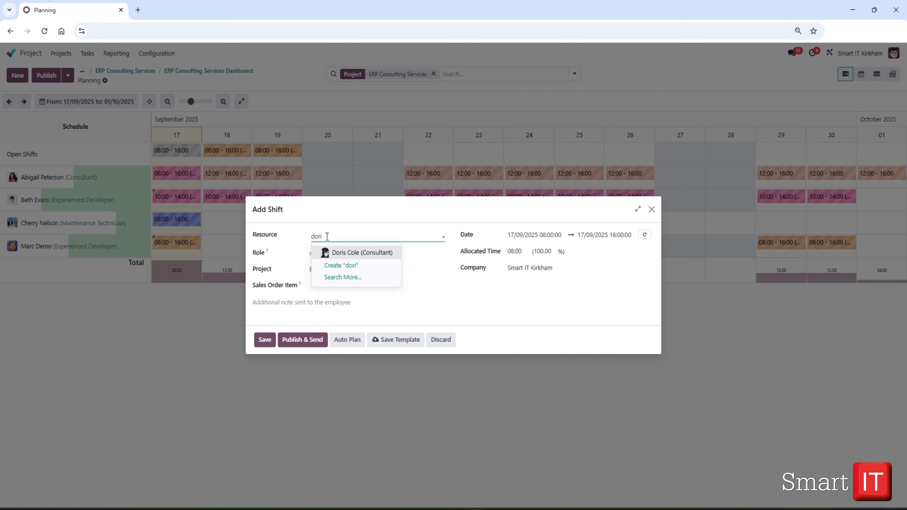
click(345, 253)
click(334, 252)
click(334, 282)
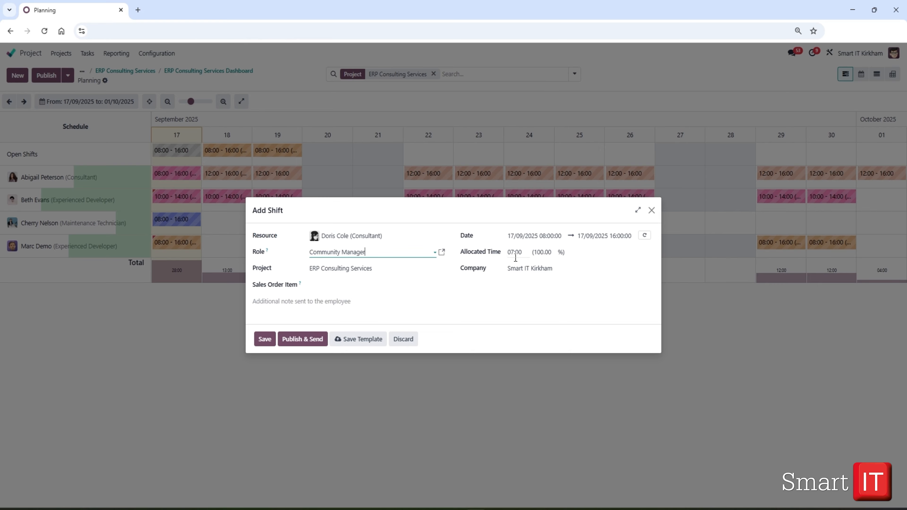
Make the new shift repeat every 1 week until 01/10/2025
click(644, 236)
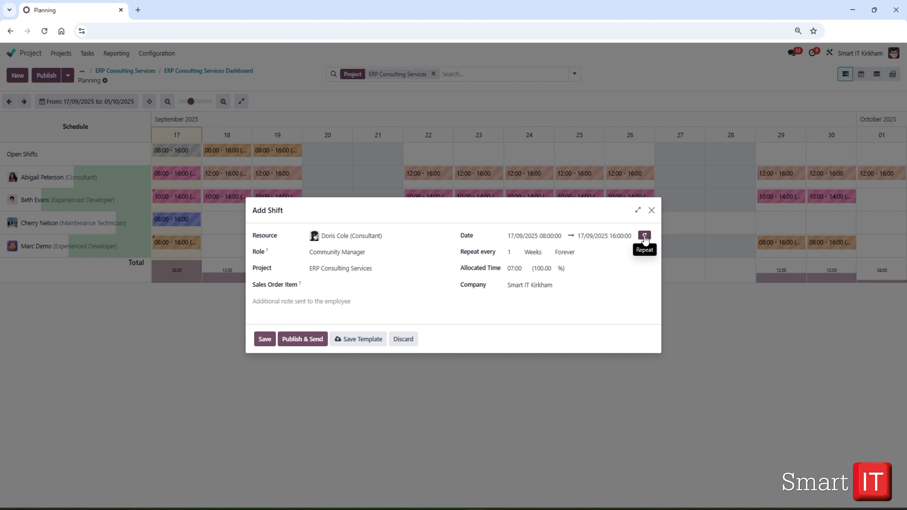
click(567, 255)
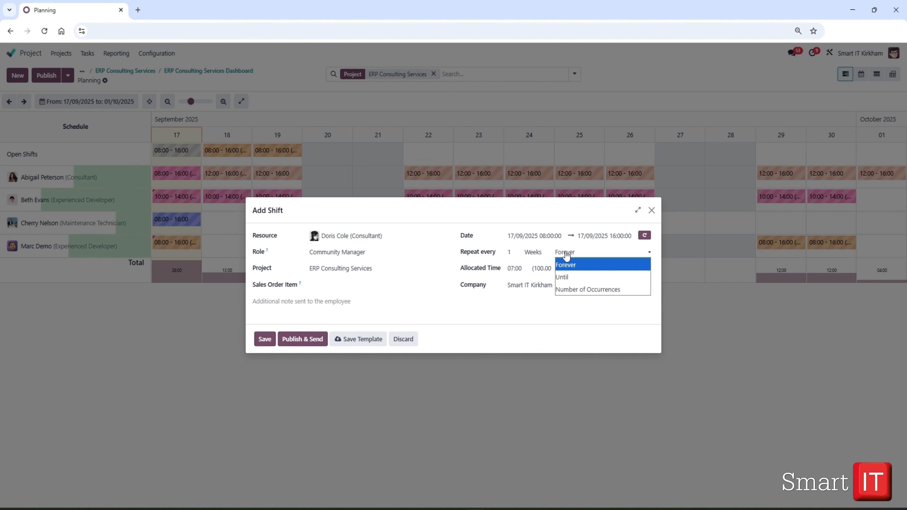
click(571, 277)
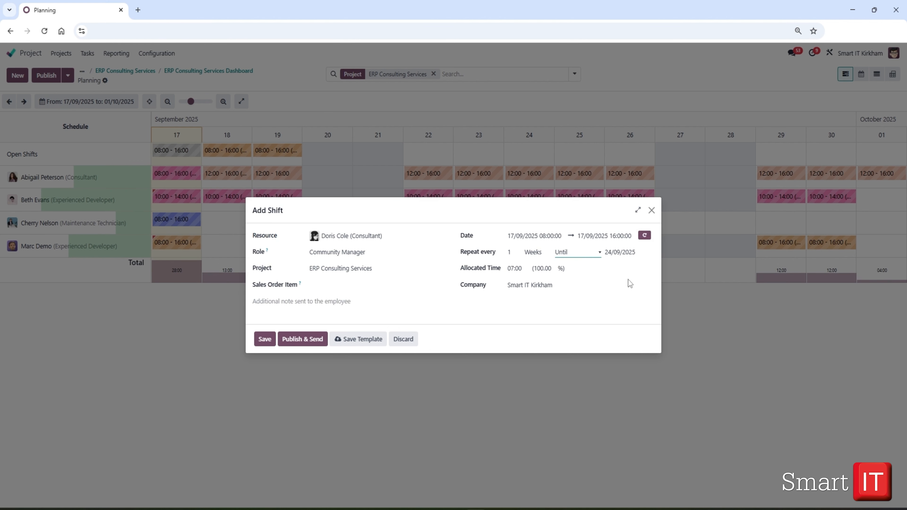
click(624, 251)
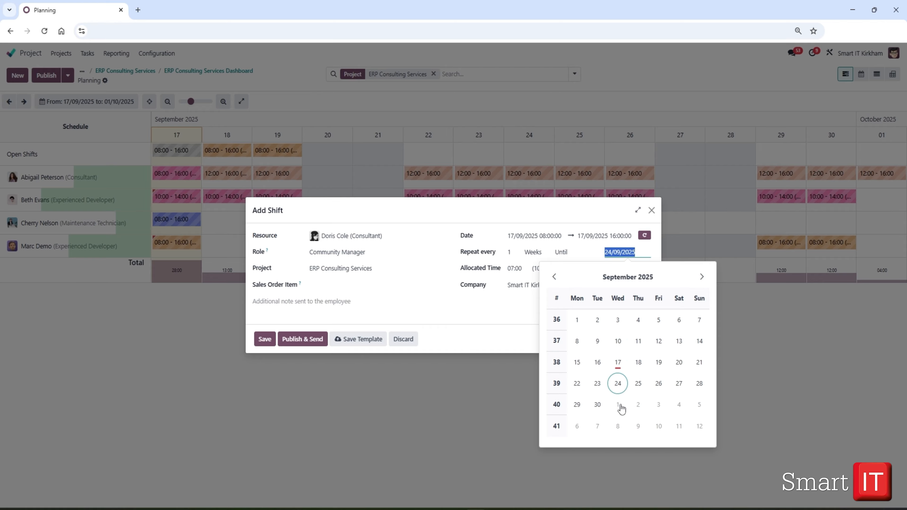
click(618, 404)
Set the shift's allocated time to 1 hour, then publish and send it
click(516, 269)
text(1)
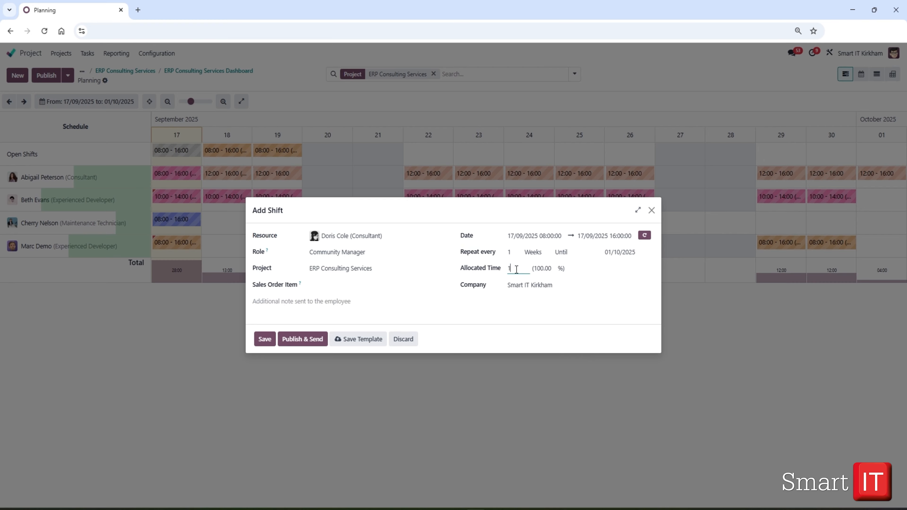
click(442, 303)
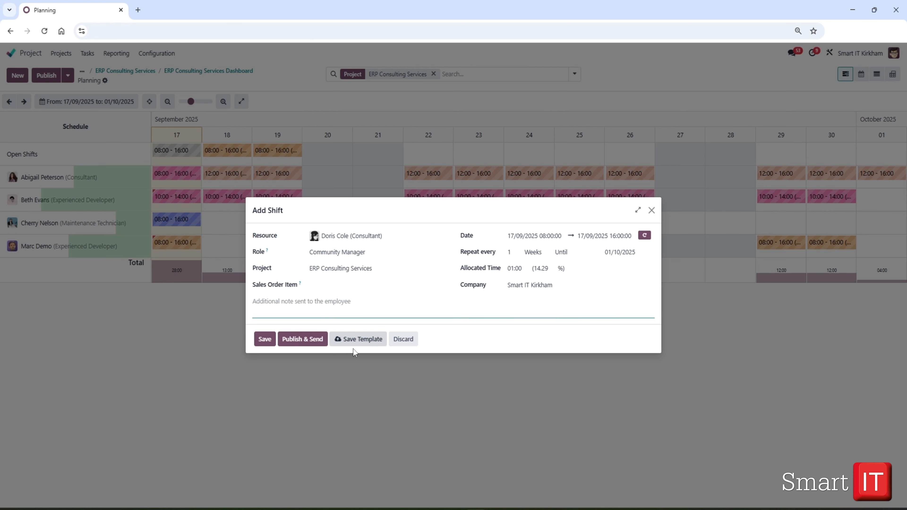
click(300, 339)
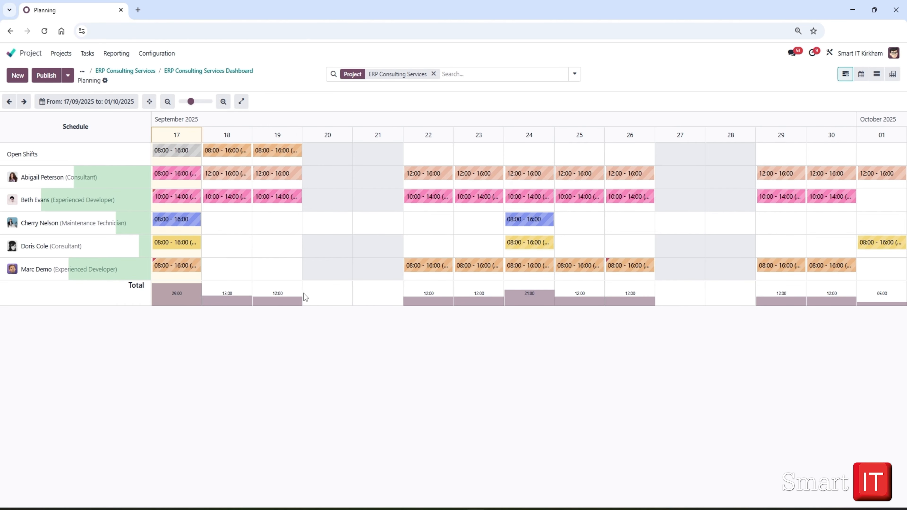
Return to the ERP Consulting Services dashboard and open the Project settings to review the time management options
click(191, 70)
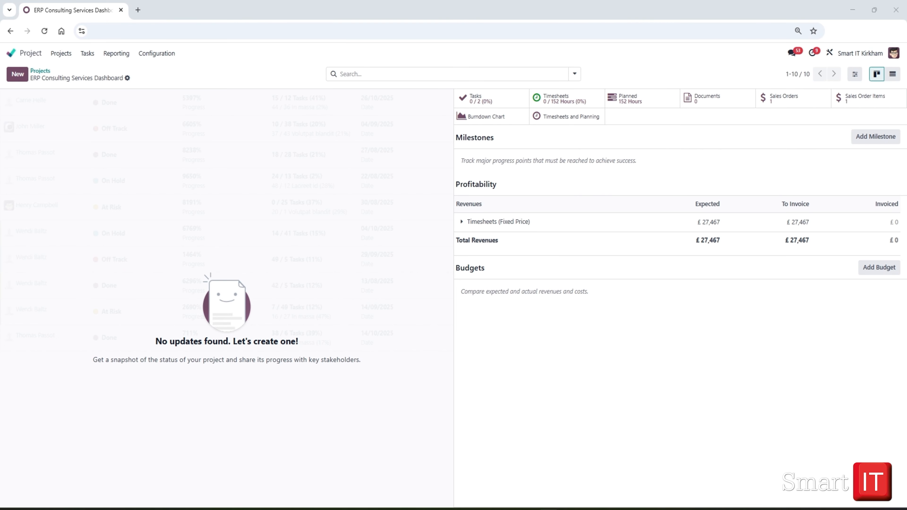
click(161, 54)
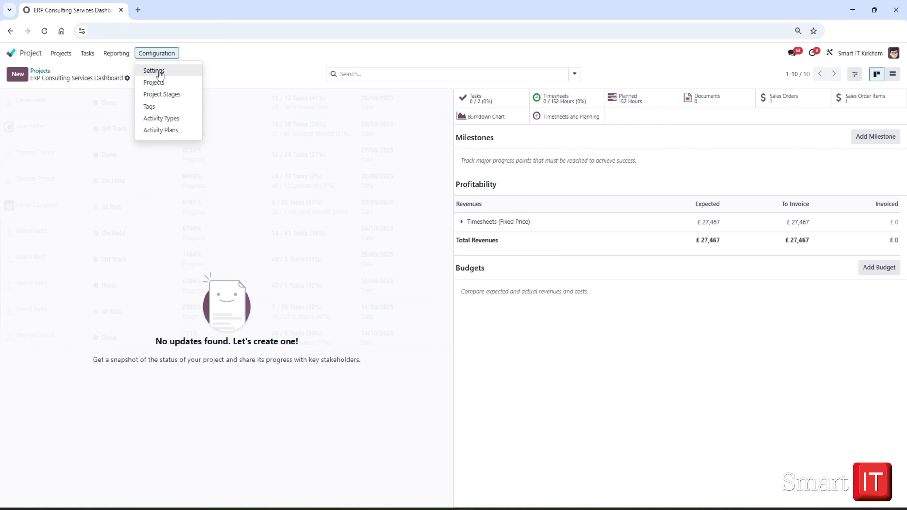
click(160, 69)
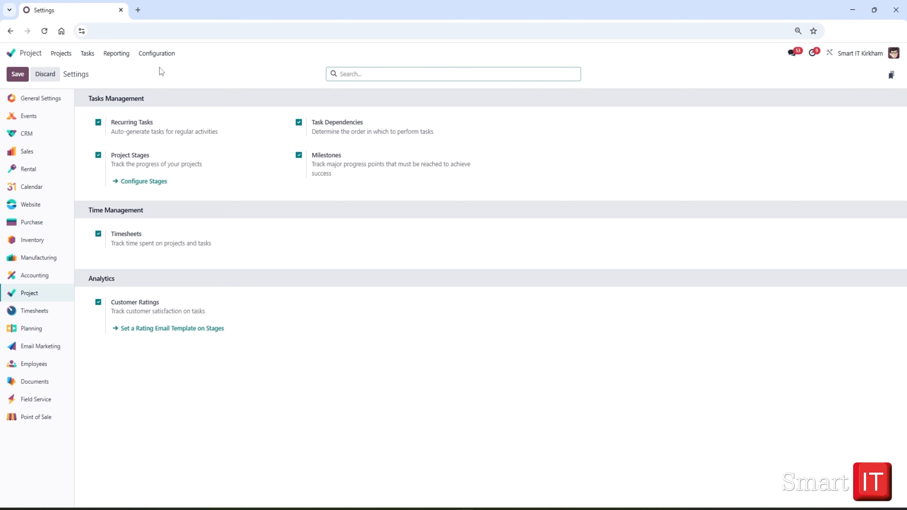
Open the Office Design project's Room 2: Decoration task and show its timesheet entries
click(65, 60)
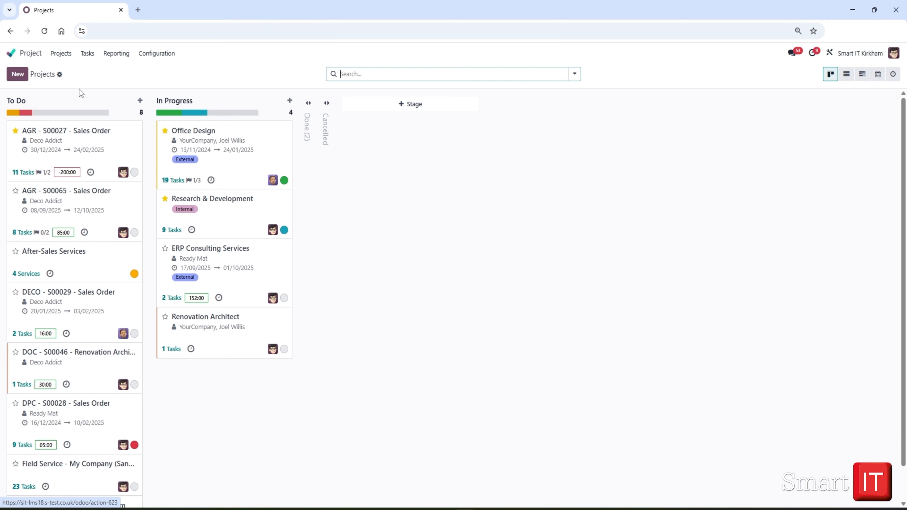
click(197, 140)
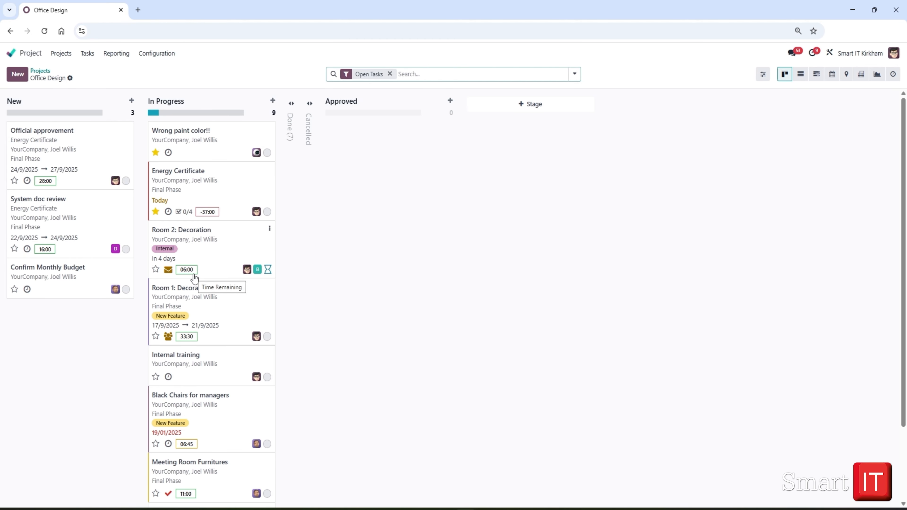
click(194, 235)
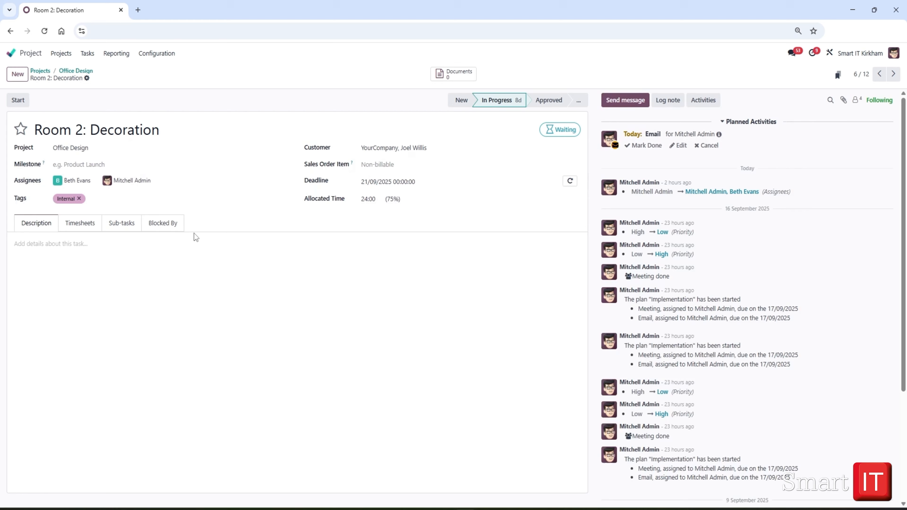
click(80, 225)
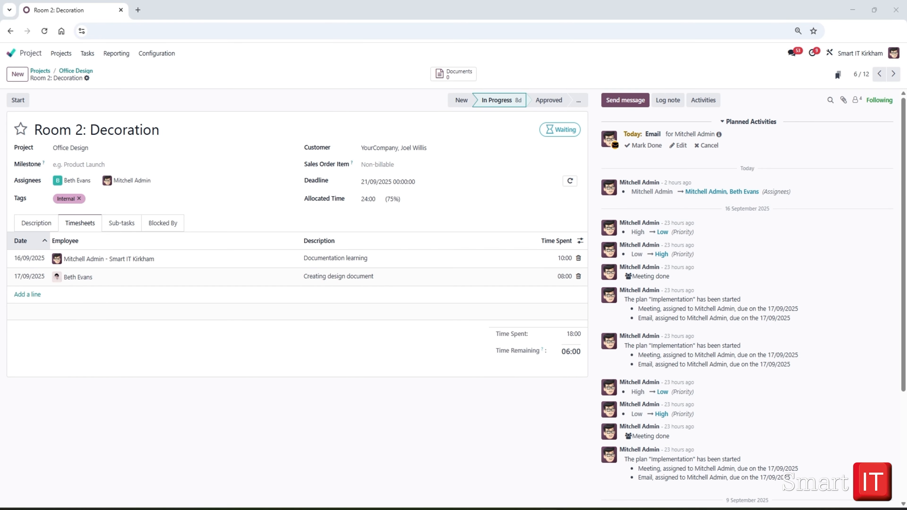
Add a timesheet line to the Room 2: Decoration task with the description "Timesheets review"
click(27, 294)
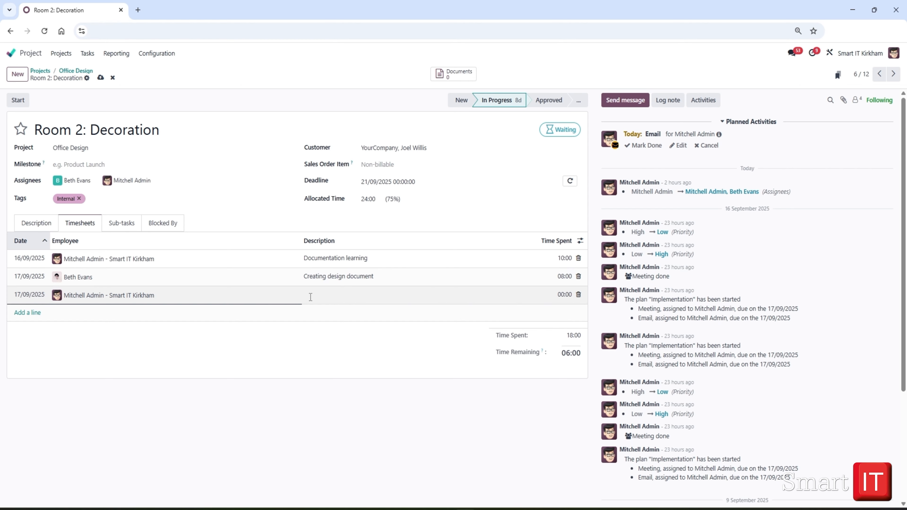
text(Timesheets review)
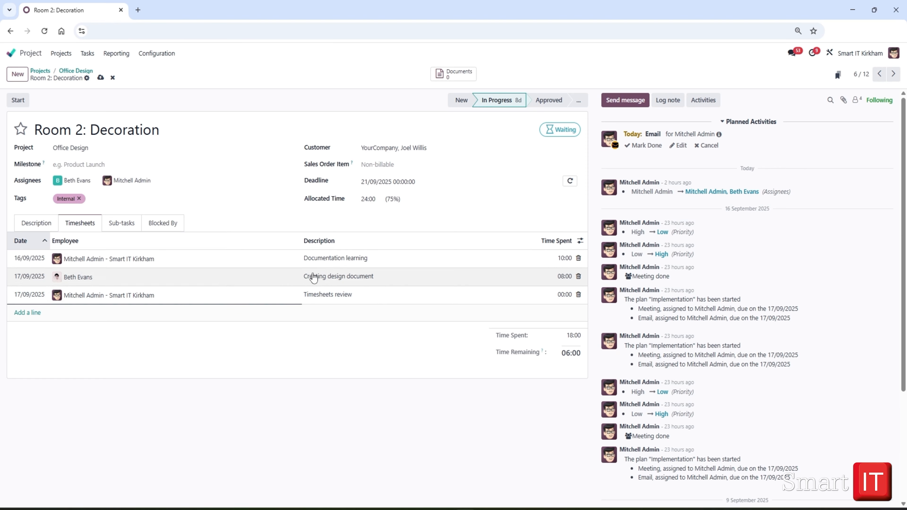
Set the new timesheet line's time spent to 00:50 and save the task
click(565, 294)
click(566, 294)
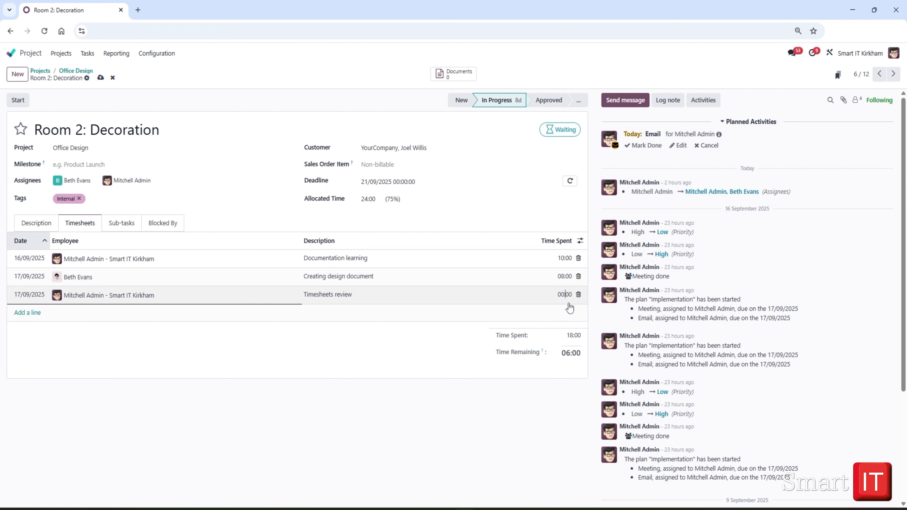
key(Delete)
key(Delete)
click(101, 78)
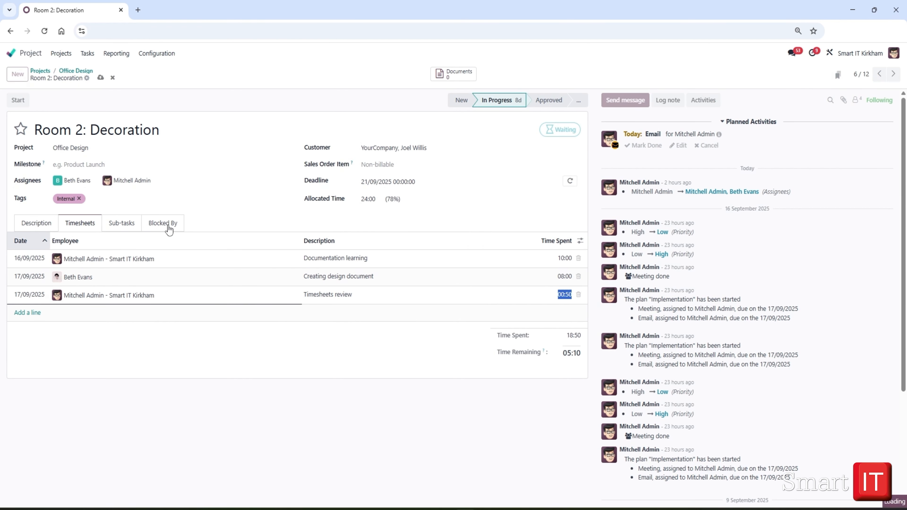
Leave the Office Design project, go back to the home screen, search for "time" and switch to the Timesheets app
click(74, 74)
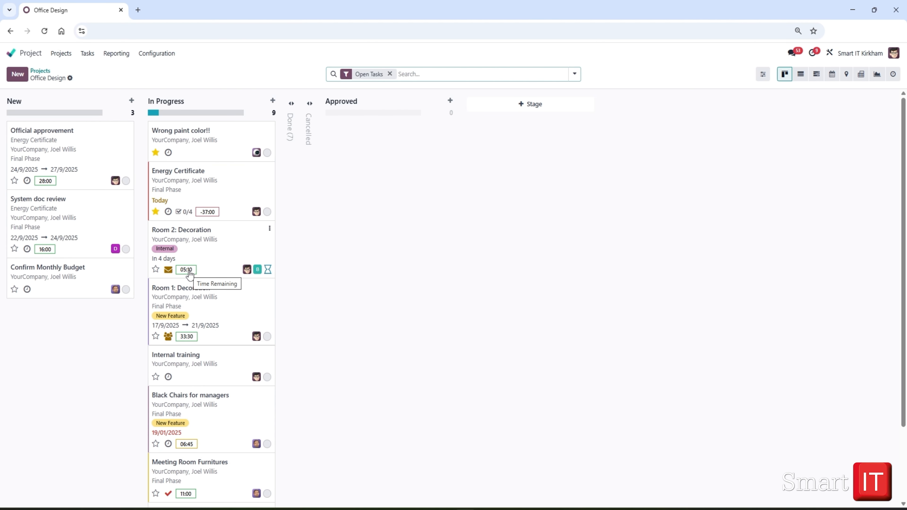
click(39, 71)
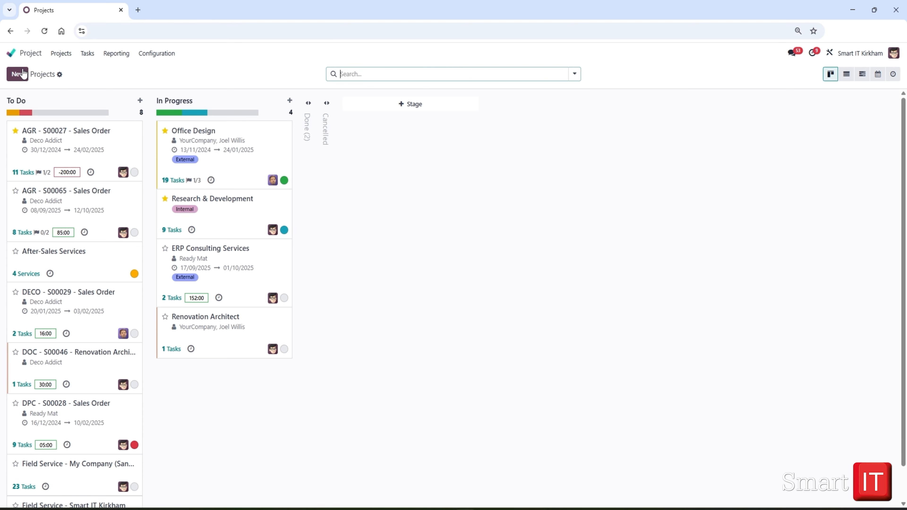
click(11, 54)
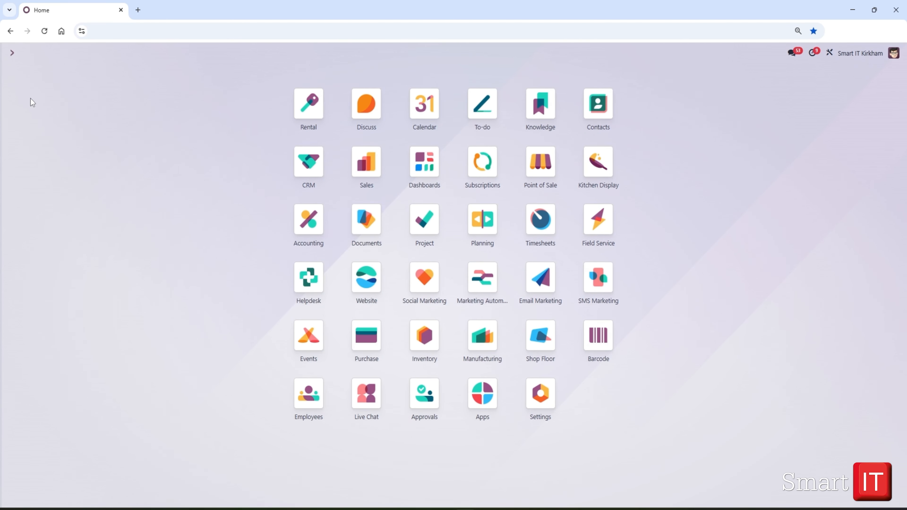
text(/time)
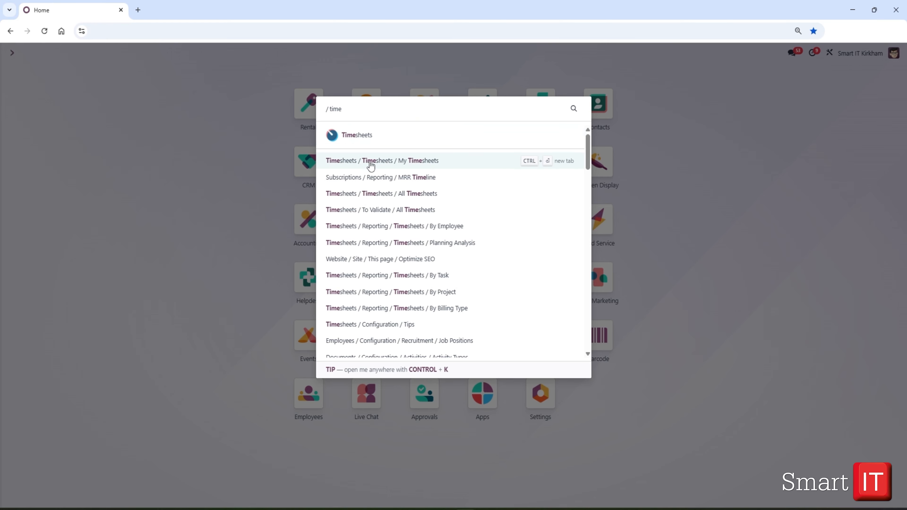
click(368, 137)
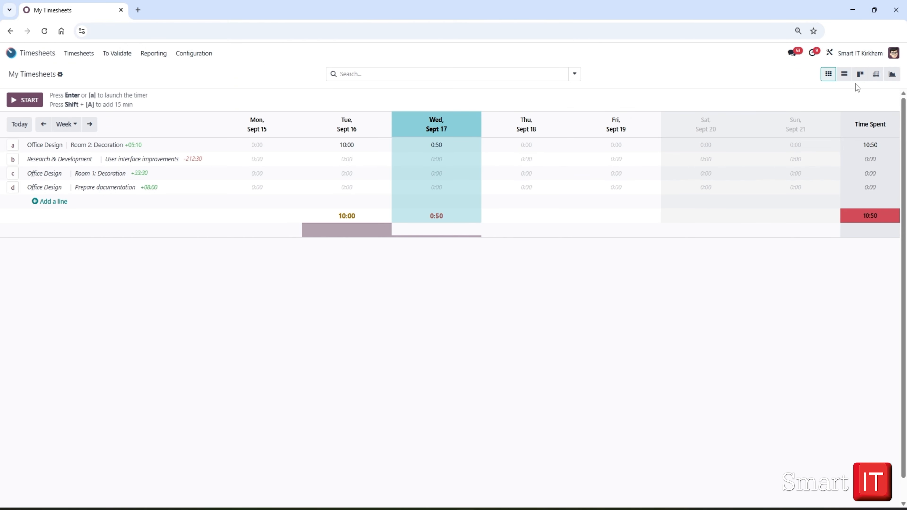
Show My Timesheets as a list and filter the entries by project for "office"
click(844, 76)
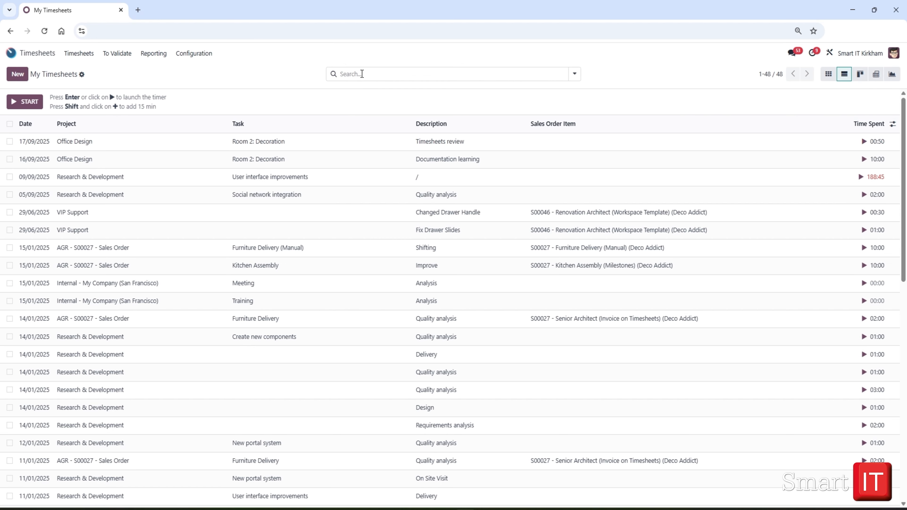
click(357, 74)
text(o)
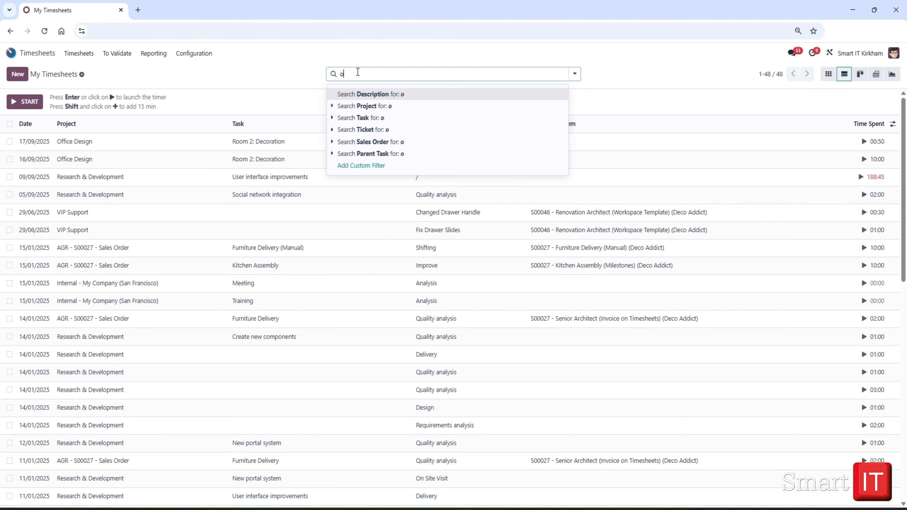
text(ffice)
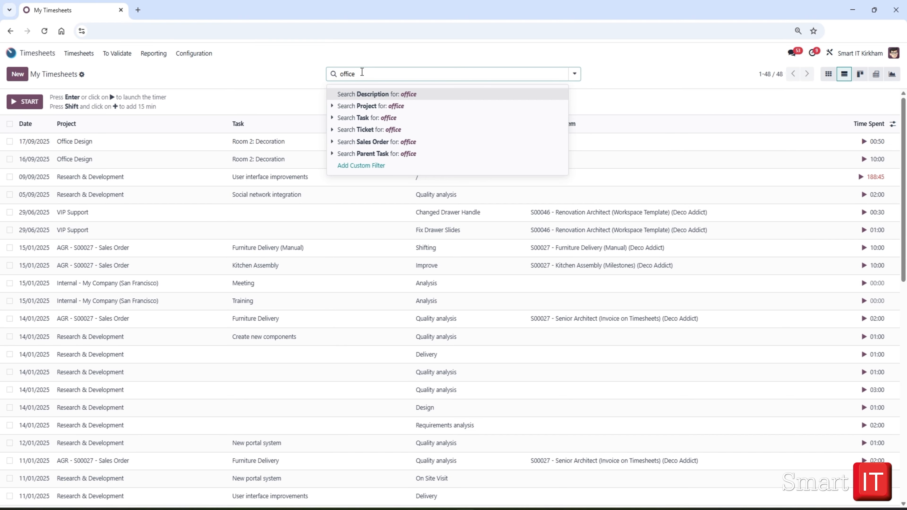
click(390, 107)
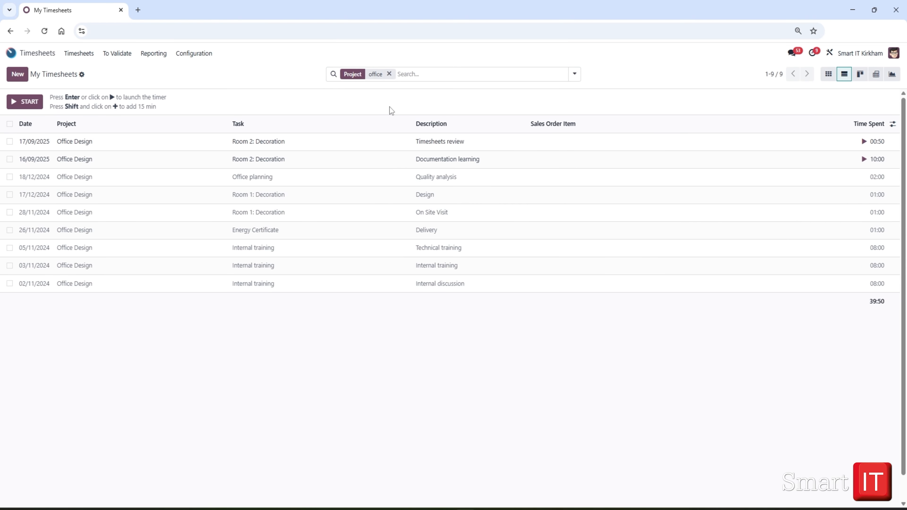